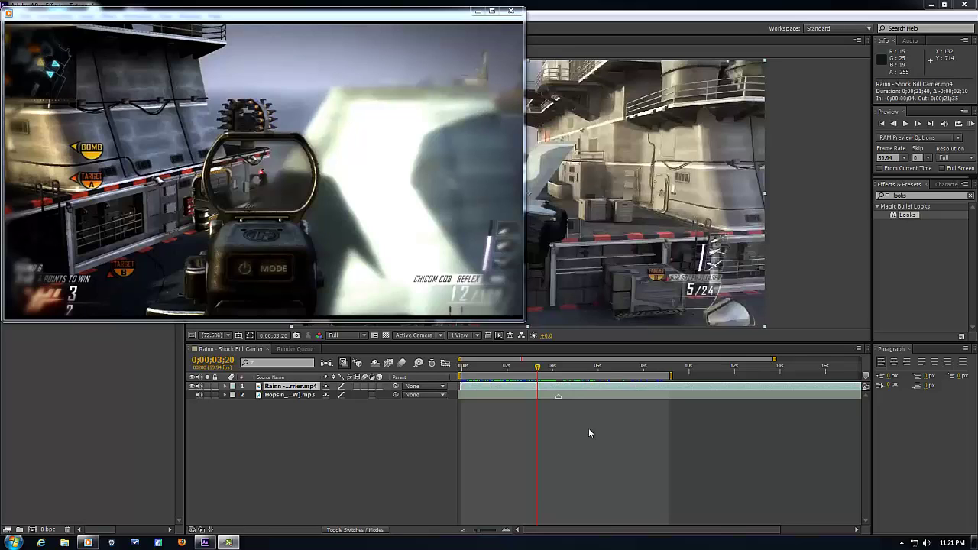
# Play the gameplay clip in Windows Media Player, replay 00:06–00:07, then minimize the player.
pyautogui.moveTo(182, 239)
pyautogui.moveTo(263, 313)
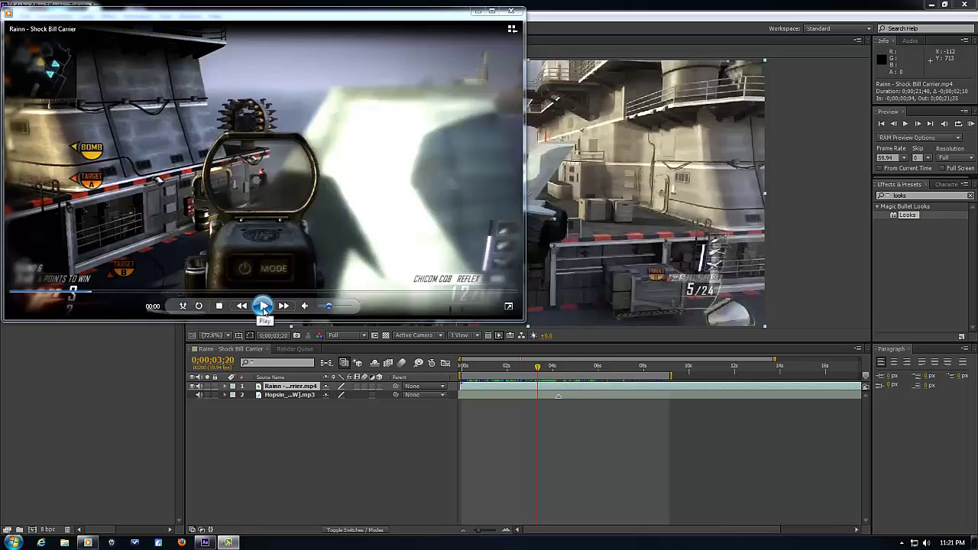
pyautogui.click(263, 306)
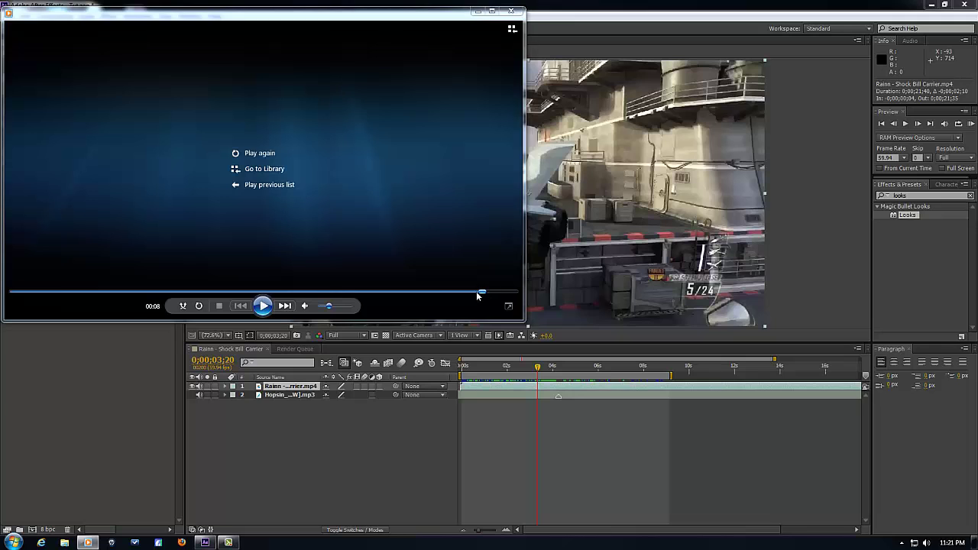
pyautogui.click(263, 305)
pyautogui.click(371, 291)
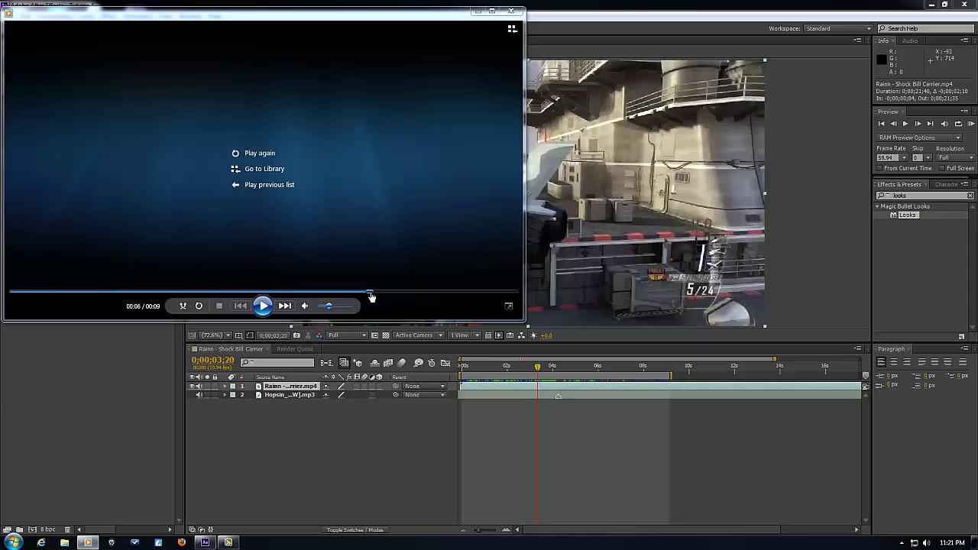
pyautogui.click(261, 305)
pyautogui.click(262, 306)
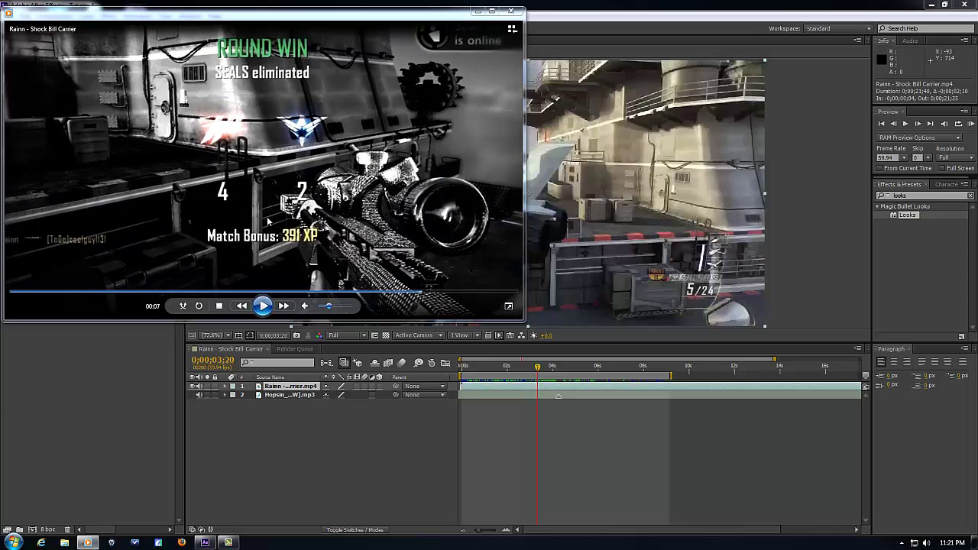
pyautogui.click(477, 11)
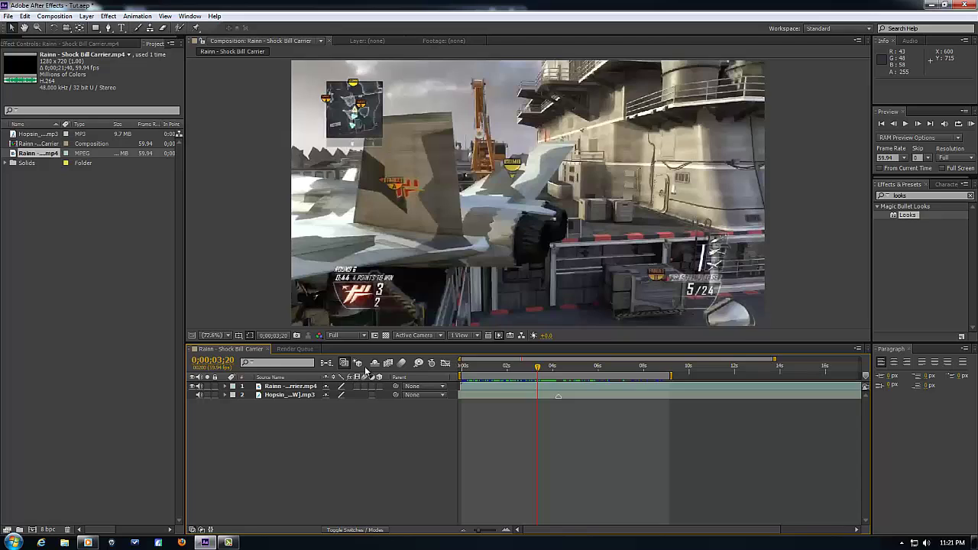
# Preview the gameplay and song by scrubbing the timeline and playing an audio-only preview.
pyautogui.click(227, 542)
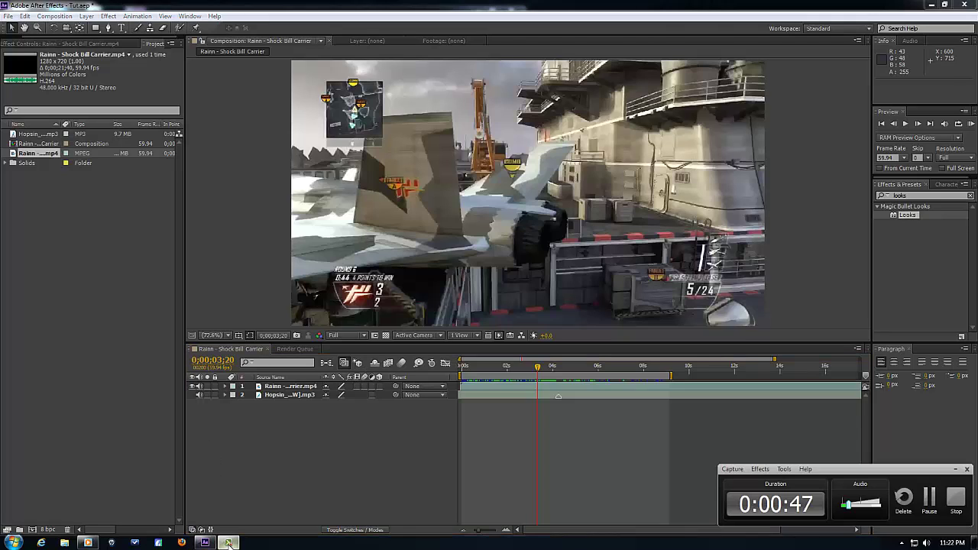
pyautogui.click(228, 542)
pyautogui.moveTo(538, 366); pyautogui.dragTo(477, 373)
pyautogui.press('space')
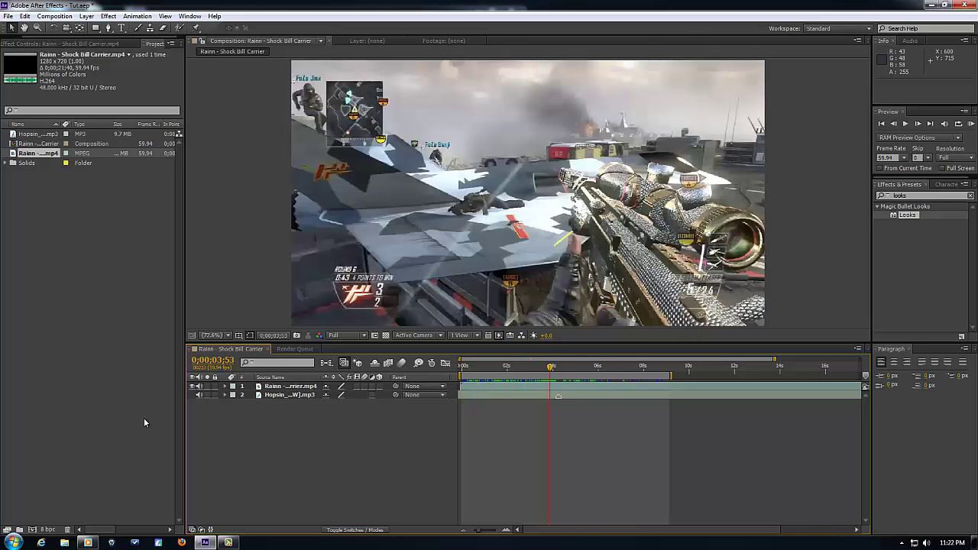
pyautogui.click(515, 395)
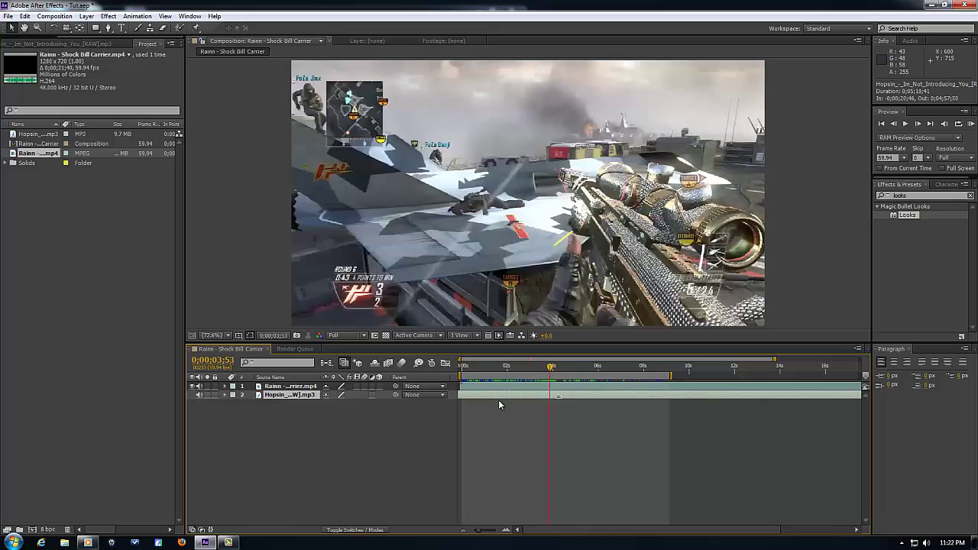
pyautogui.moveTo(543, 368); pyautogui.dragTo(563, 388)
pyautogui.click(560, 391)
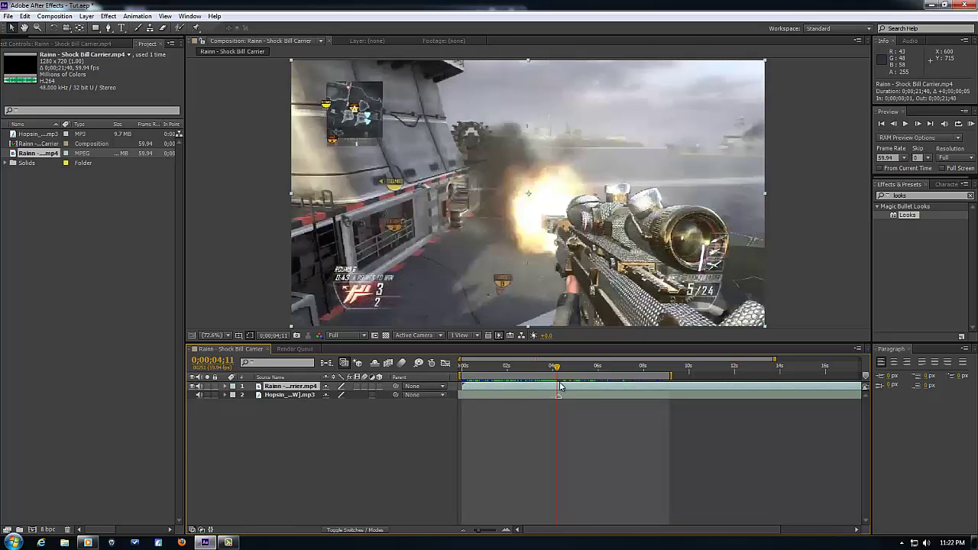
pyautogui.click(542, 368)
pyautogui.press('KP_Decimal')
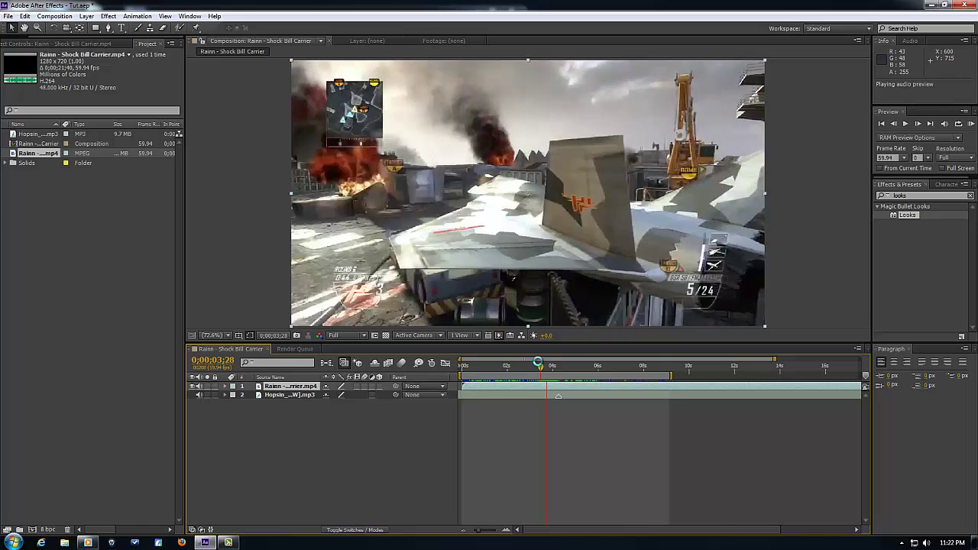
pyautogui.click(538, 362)
# Start the work area at 0;00;04;11 and preview playback from there.
pyautogui.click(495, 367)
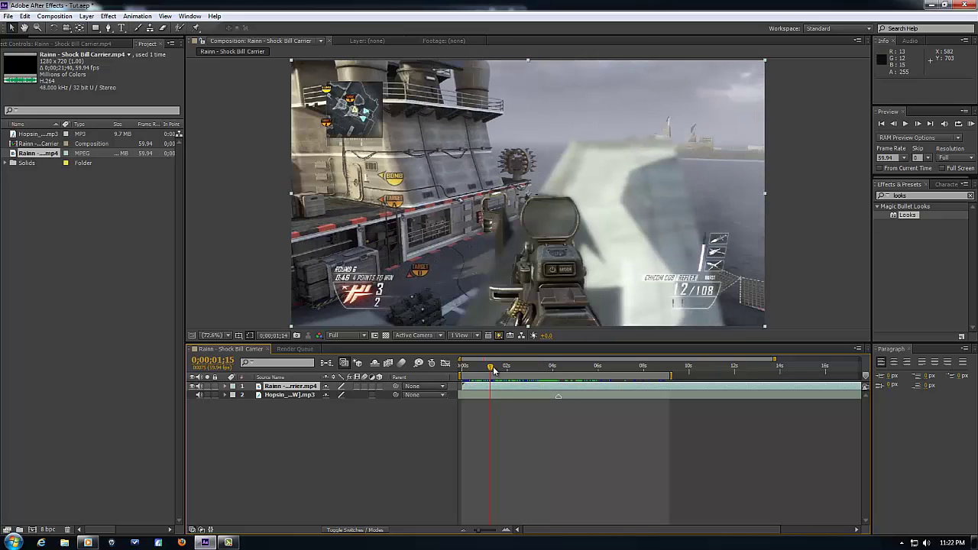
pyautogui.click(558, 366)
pyautogui.moveTo(557, 369); pyautogui.dragTo(556, 370)
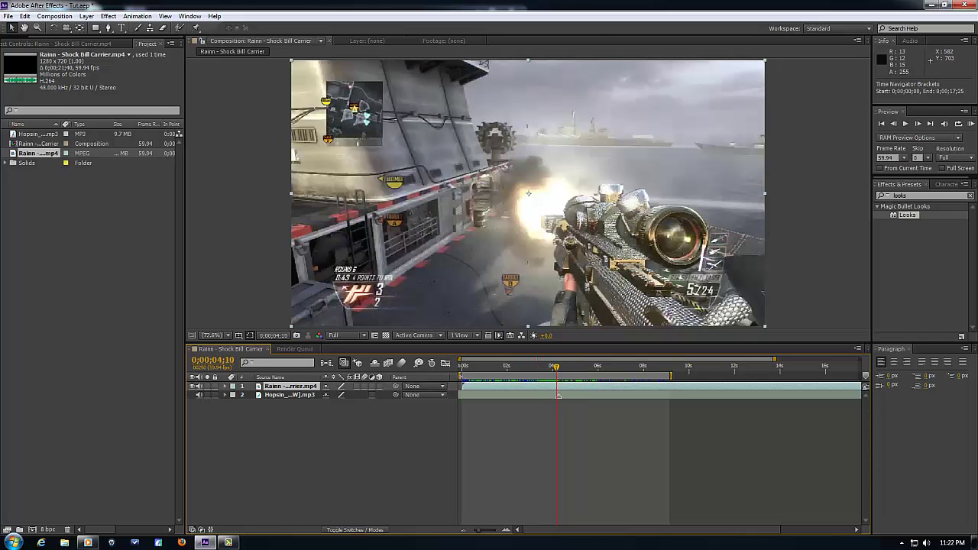
pyautogui.press('b')
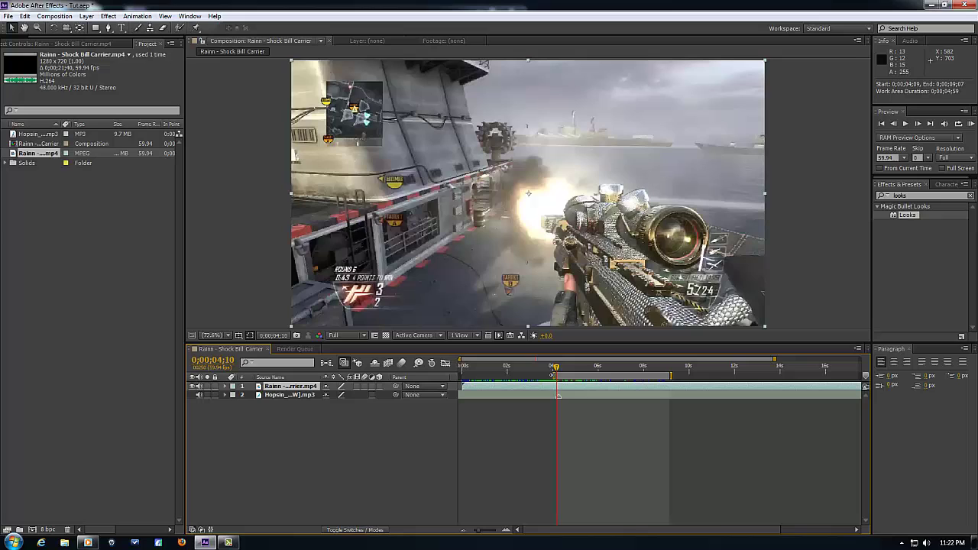
pyautogui.press('space')
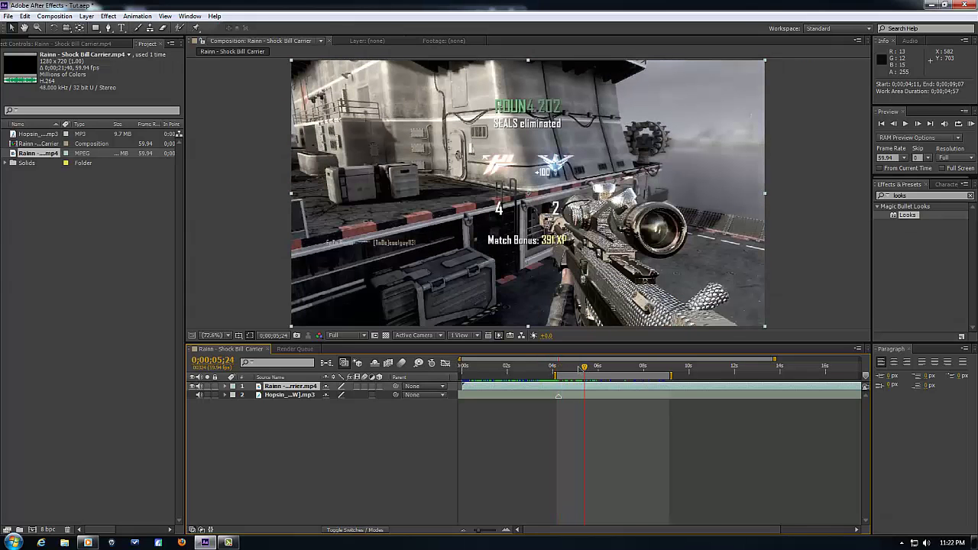
# Convert the song layer's audio to keyframes, creating an Audio Amplitude layer.
pyautogui.rightClick(569, 393)
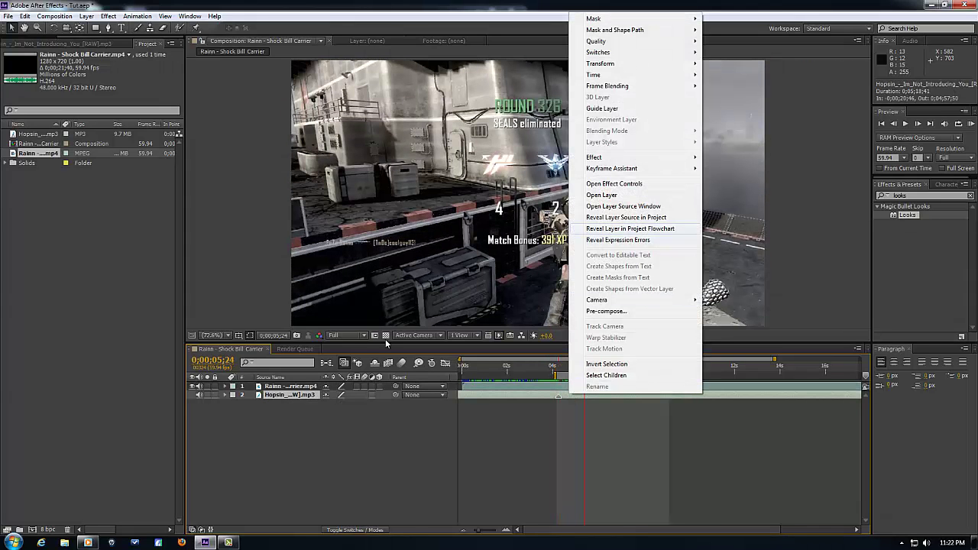
pyautogui.click(207, 396)
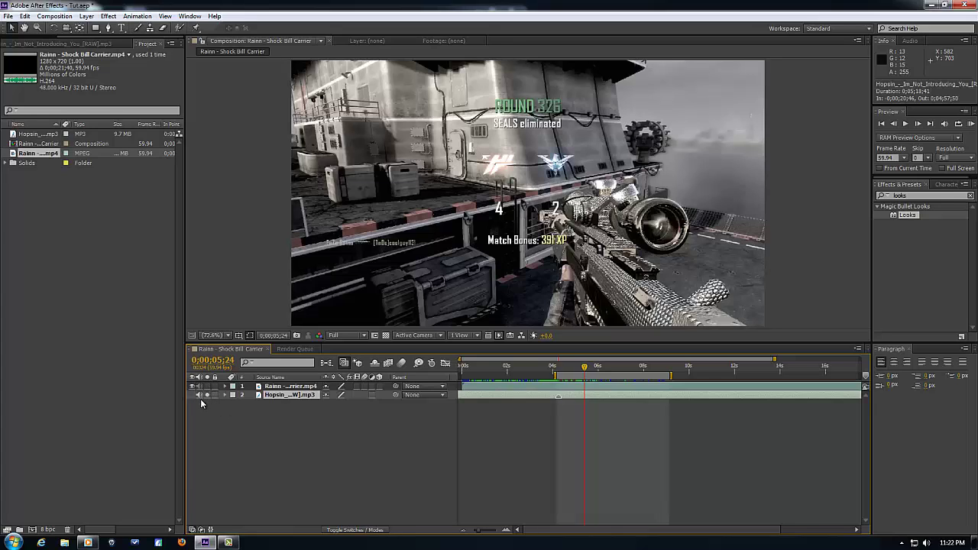
pyautogui.click(512, 388)
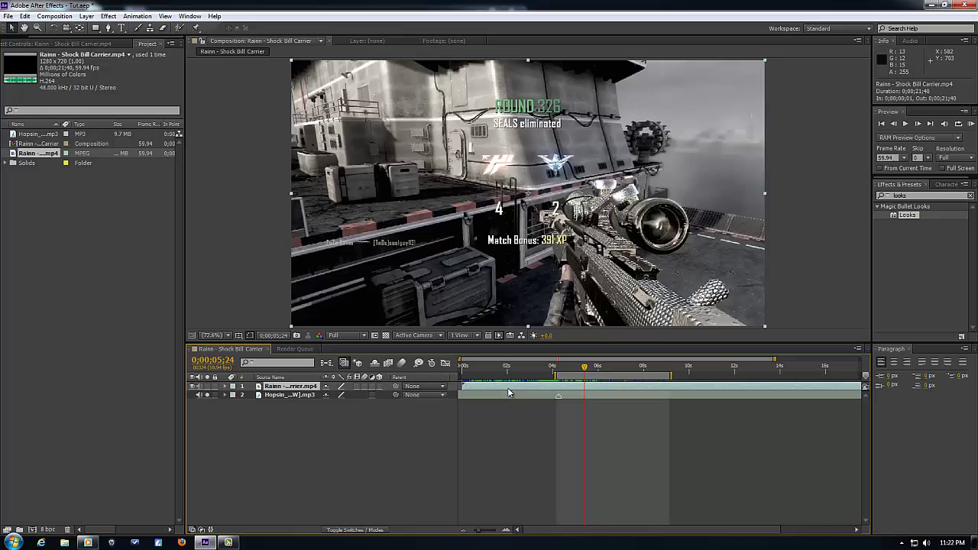
pyautogui.click(511, 395)
pyautogui.rightClick(568, 396)
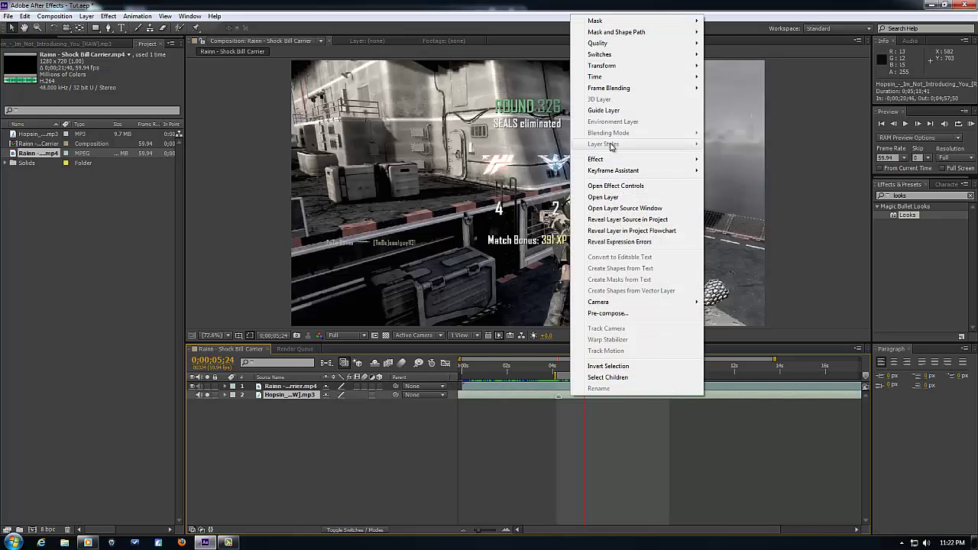
pyautogui.moveTo(616, 172)
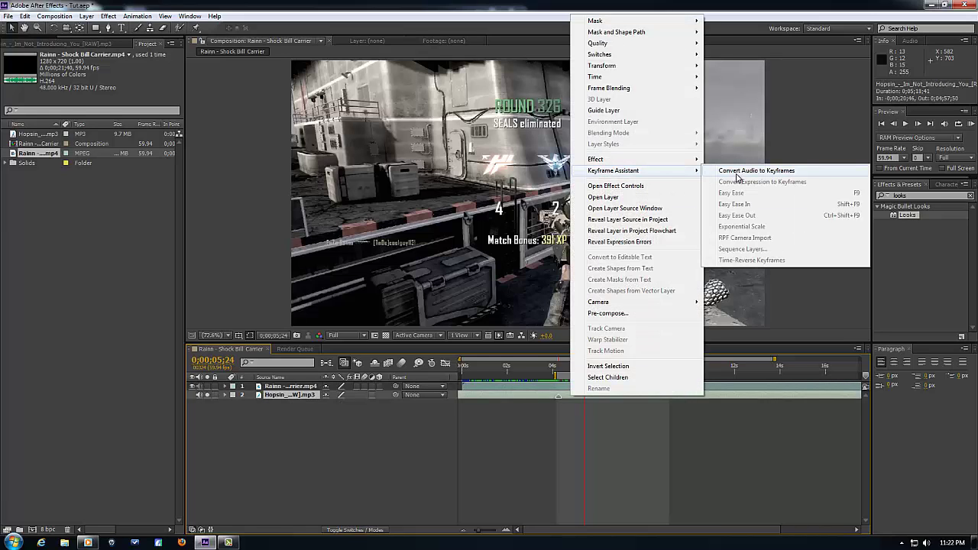
pyautogui.click(738, 173)
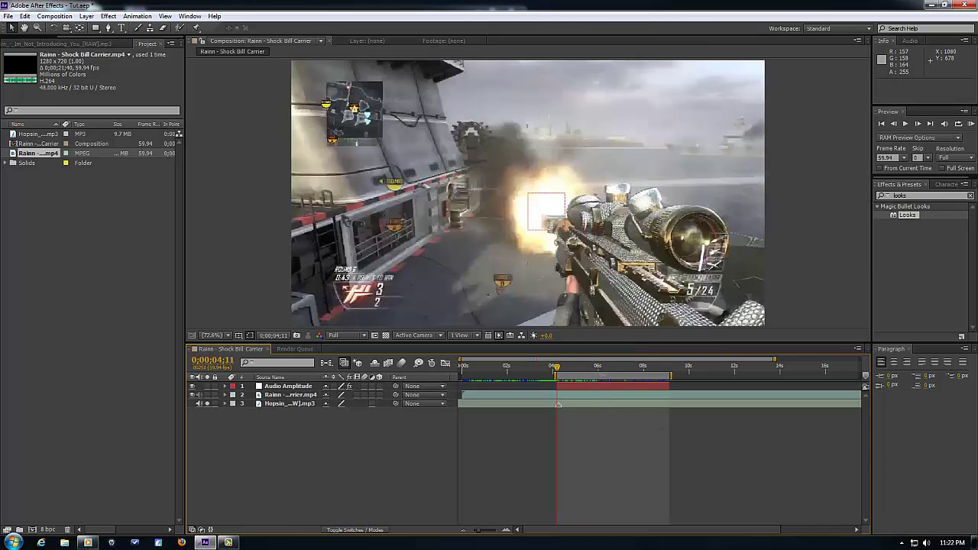
pyautogui.press('space')
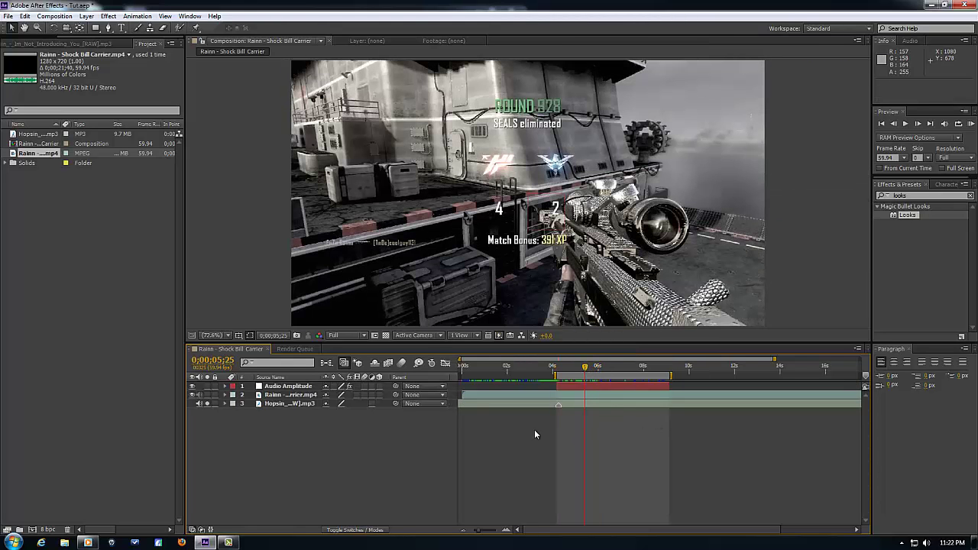
# Delete the Left and Right Channel effects and select the Both Channels Slider keyframes.
pyautogui.click(288, 386)
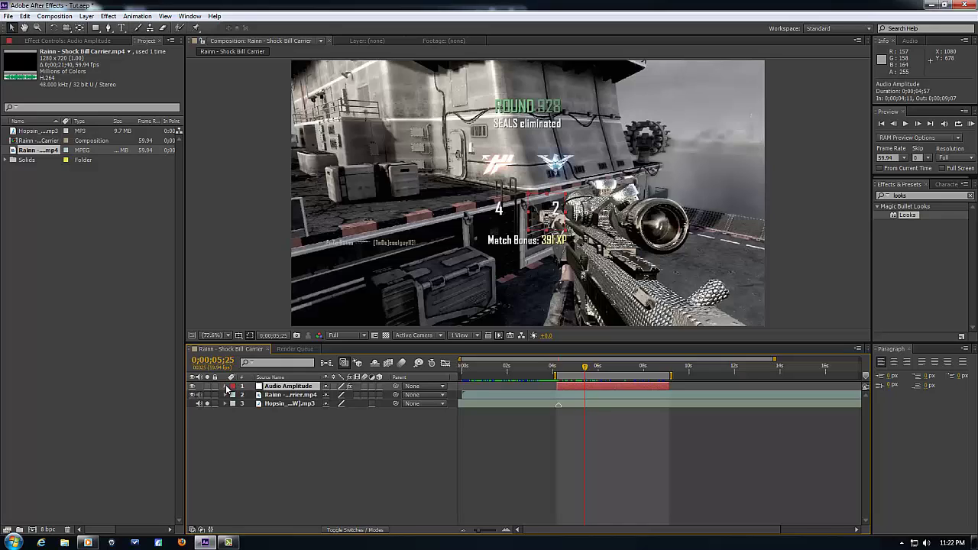
pyautogui.click(226, 386)
pyautogui.click(234, 394)
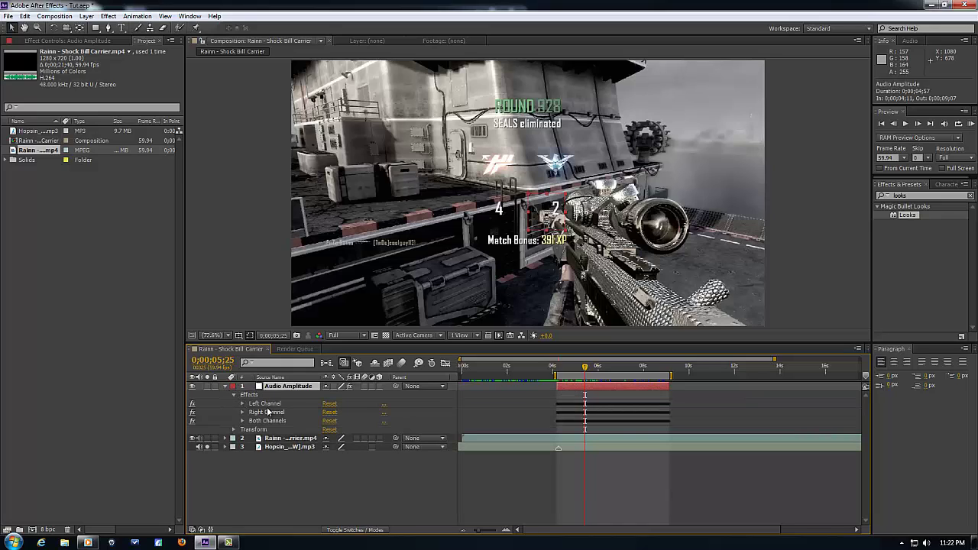
pyautogui.click(260, 404)
pyautogui.press('Delete')
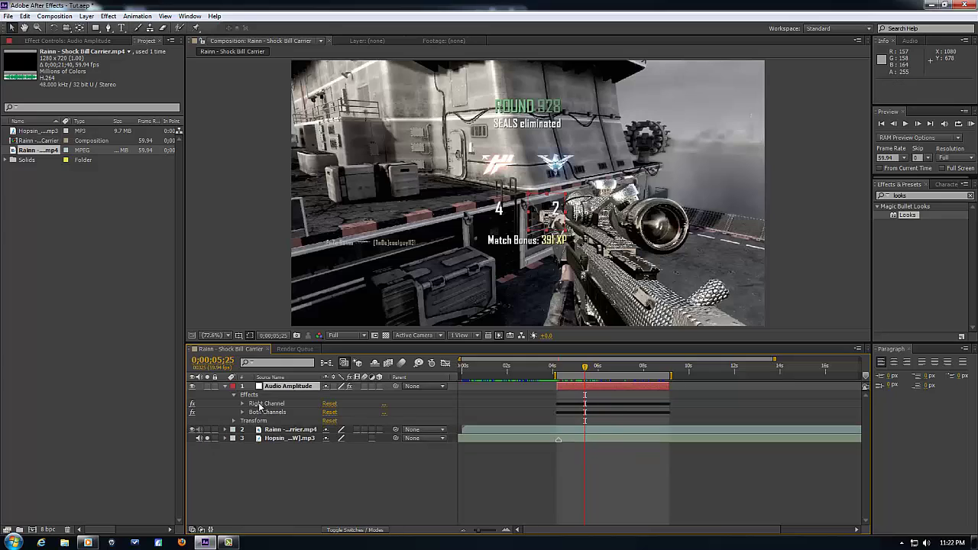
pyautogui.click(260, 404)
pyautogui.press('Delete')
pyautogui.click(259, 405)
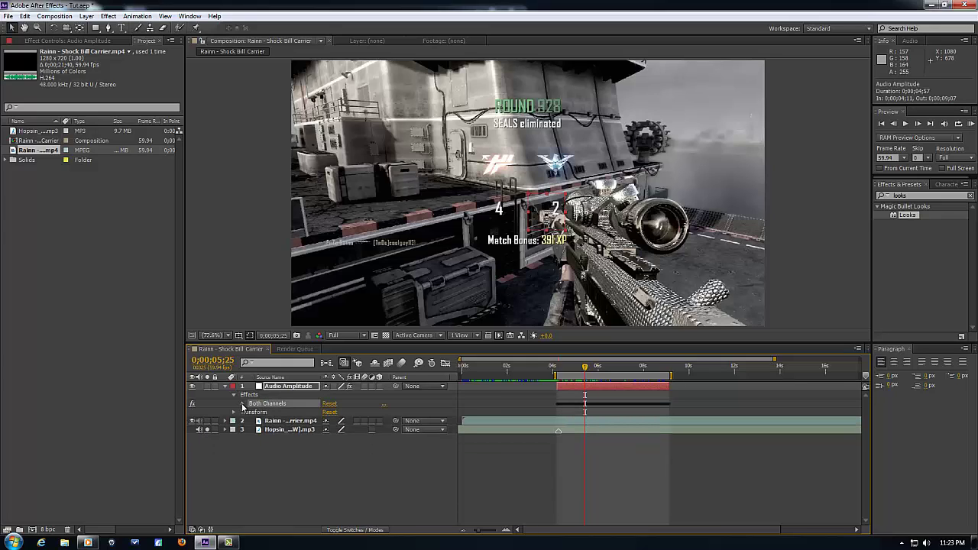
pyautogui.click(243, 403)
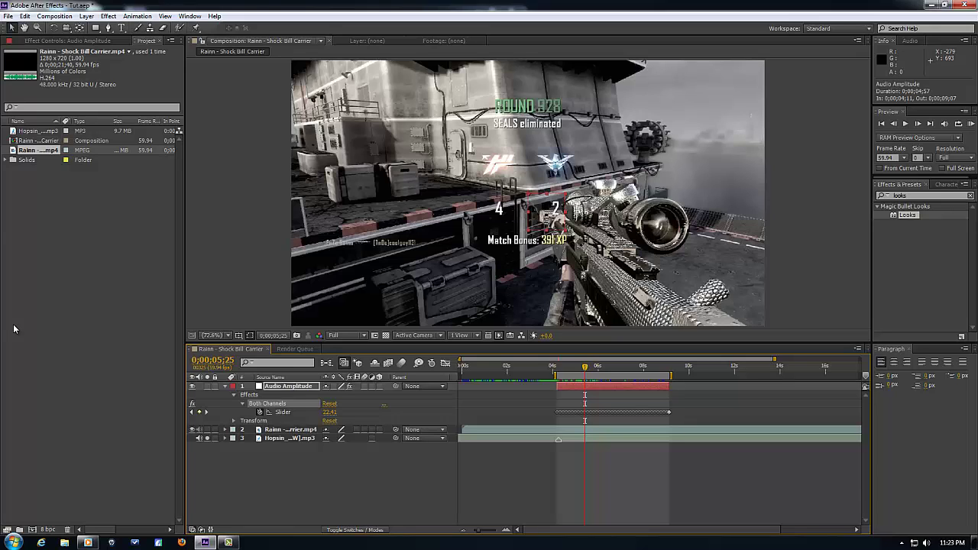
pyautogui.click(284, 413)
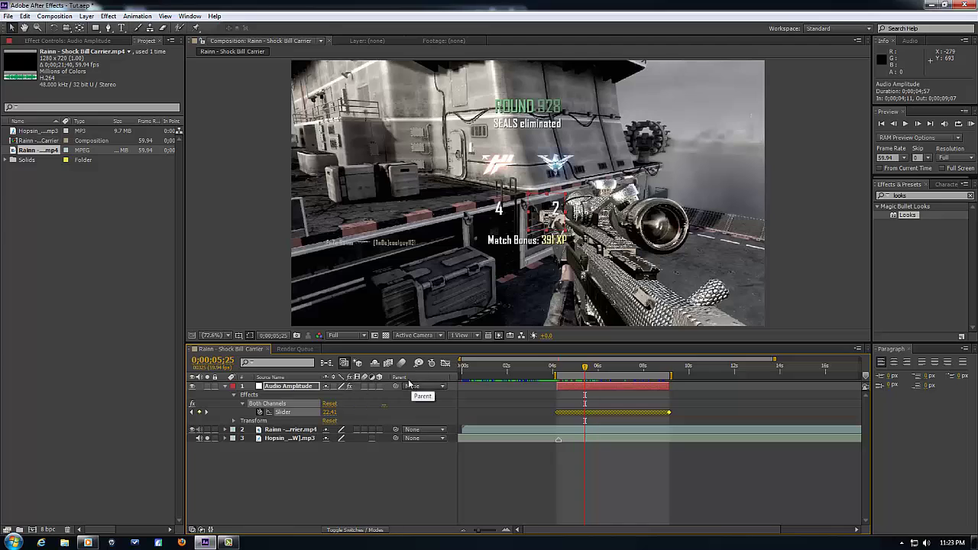
# Show the Slider in the Graph Editor and give it the expression linear(value,20,40,100,110).
pyautogui.click(444, 364)
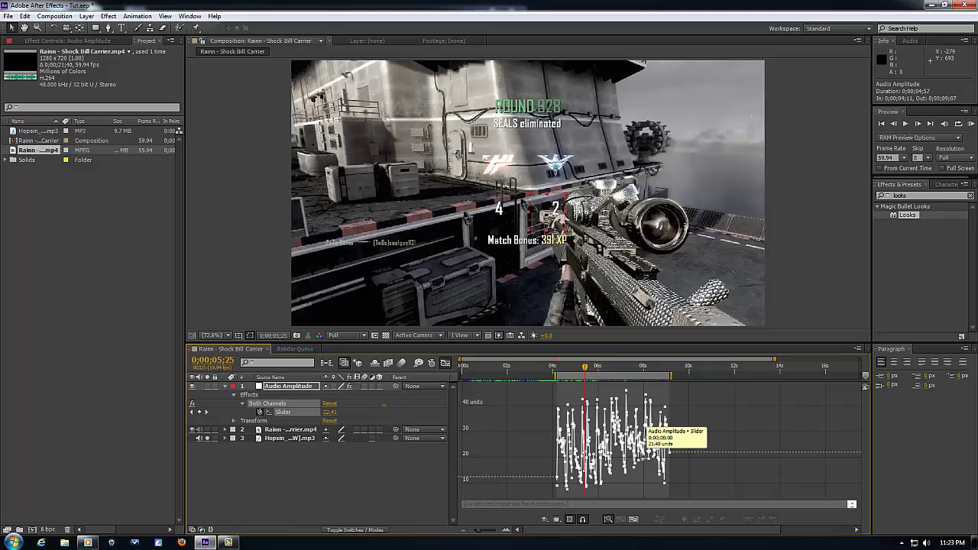
pyautogui.click(280, 414)
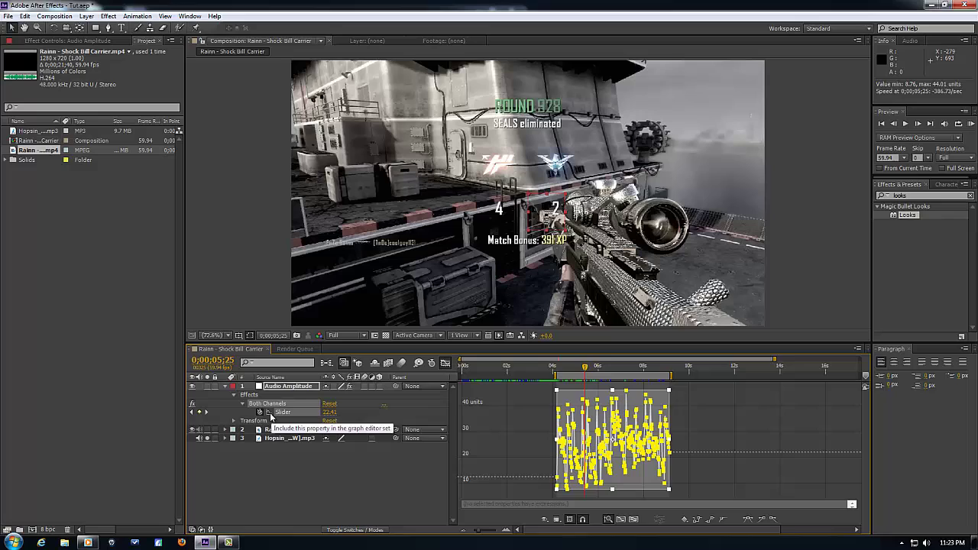
pyautogui.keyDown('alt'); pyautogui.click(260, 413); pyautogui.keyUp('alt')
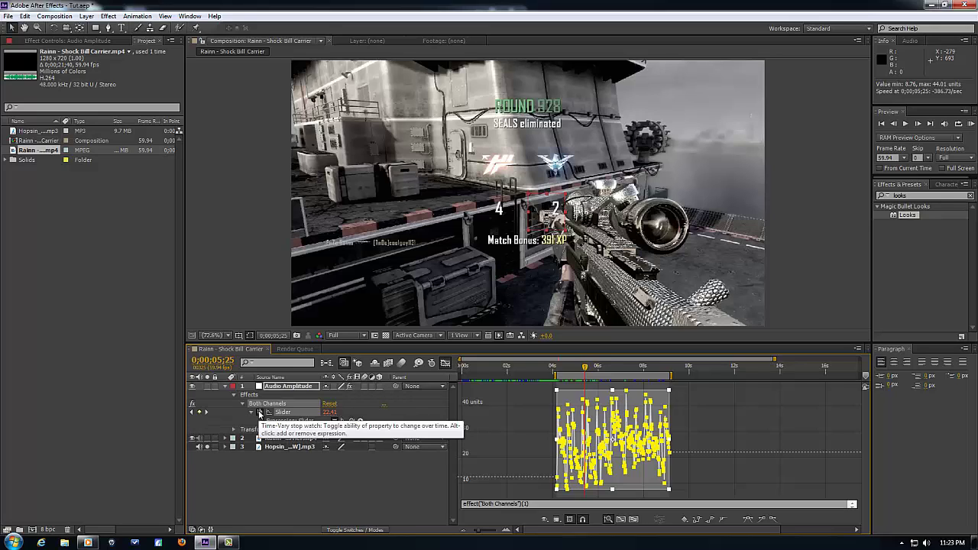
pyautogui.moveTo(530, 503); pyautogui.dragTo(381, 507)
pyautogui.write('linear(value,x,y,0,100)')
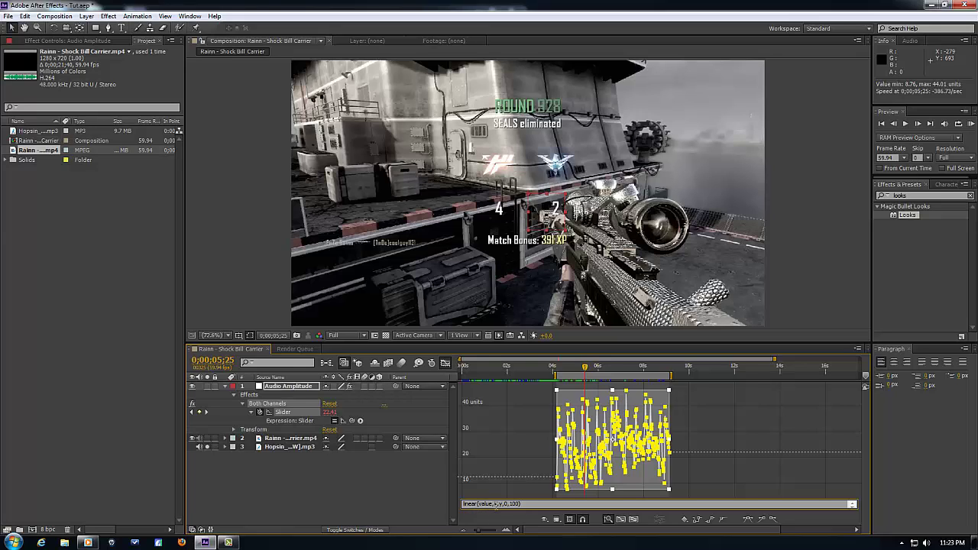
pyautogui.write('20')
# Move the current time to 0;00;05;36 and check the Slider reads about 103.89.
pyautogui.moveTo(585, 368); pyautogui.dragTo(588, 370)
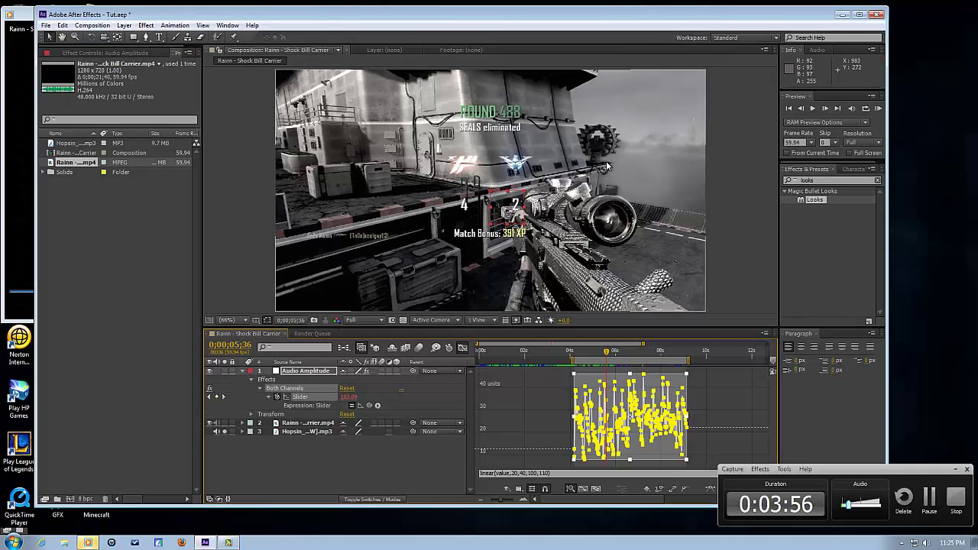
# Maximize the After Effects window and scrub back to a frame near 5 seconds.
pyautogui.click(859, 14)
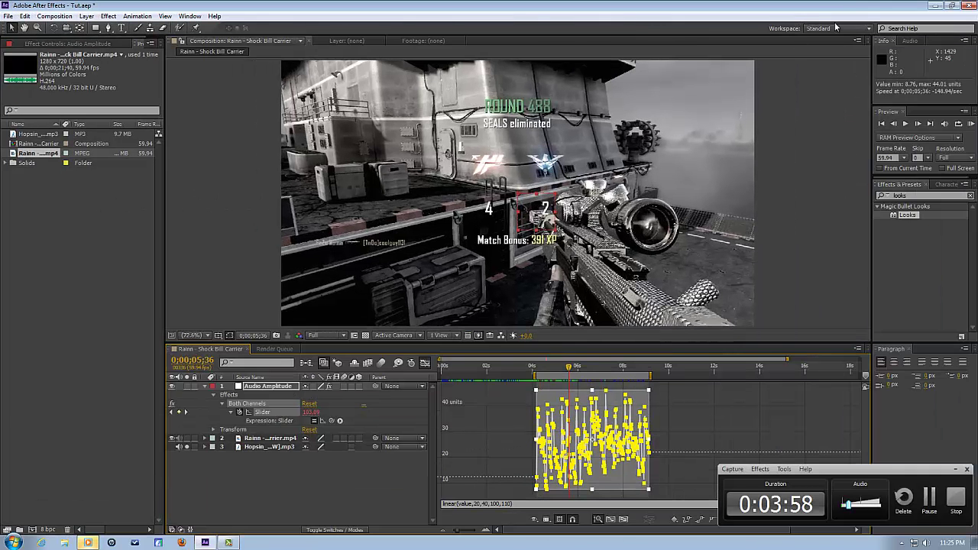
pyautogui.moveTo(579, 368); pyautogui.dragTo(589, 369)
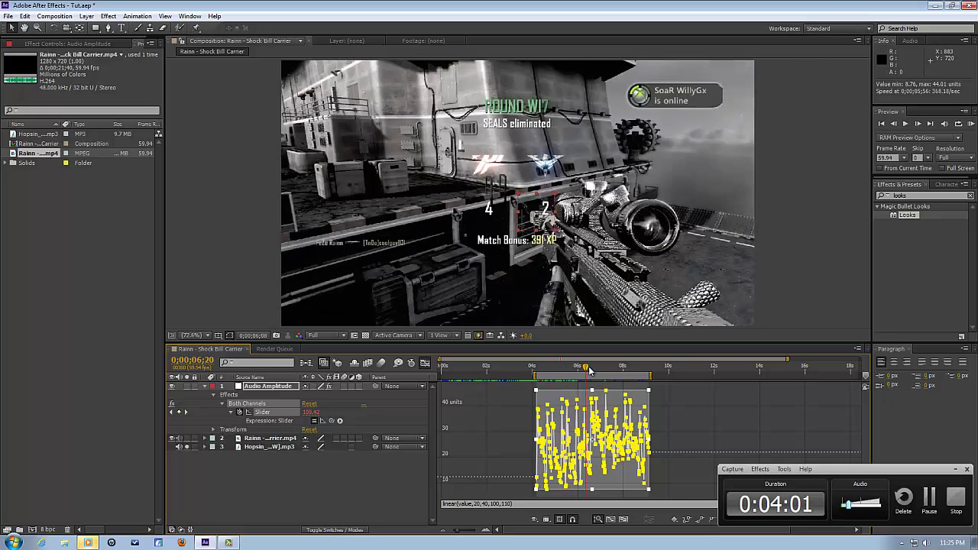
pyautogui.click(954, 470)
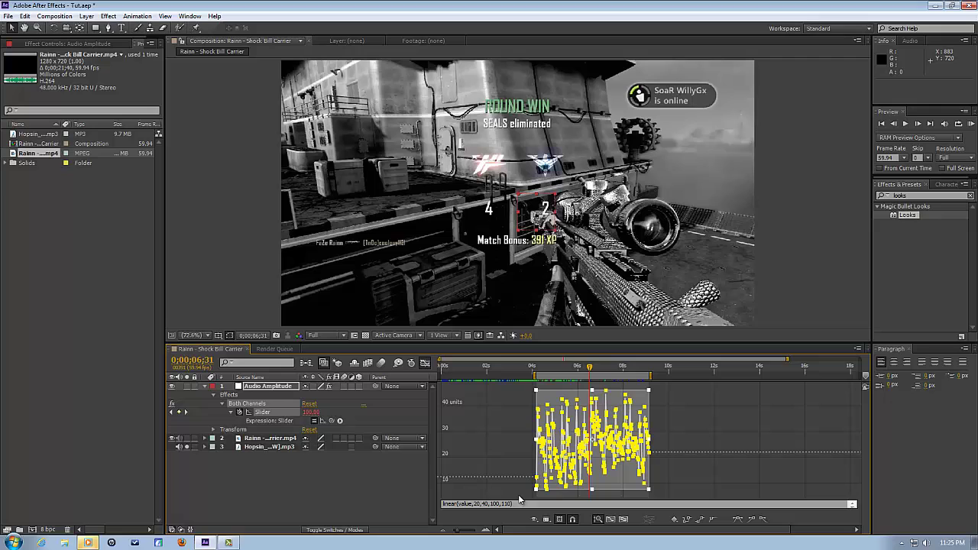
pyautogui.moveTo(572, 367); pyautogui.dragTo(562, 364)
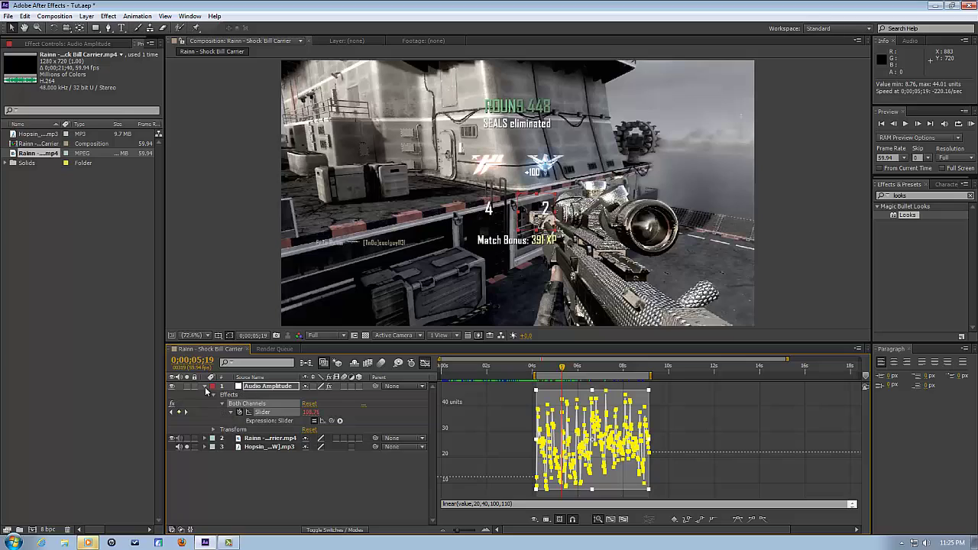
# Add an expression to the gameplay video's Scale pick-whipped to the Audio Amplitude Slider.
pyautogui.click(205, 438)
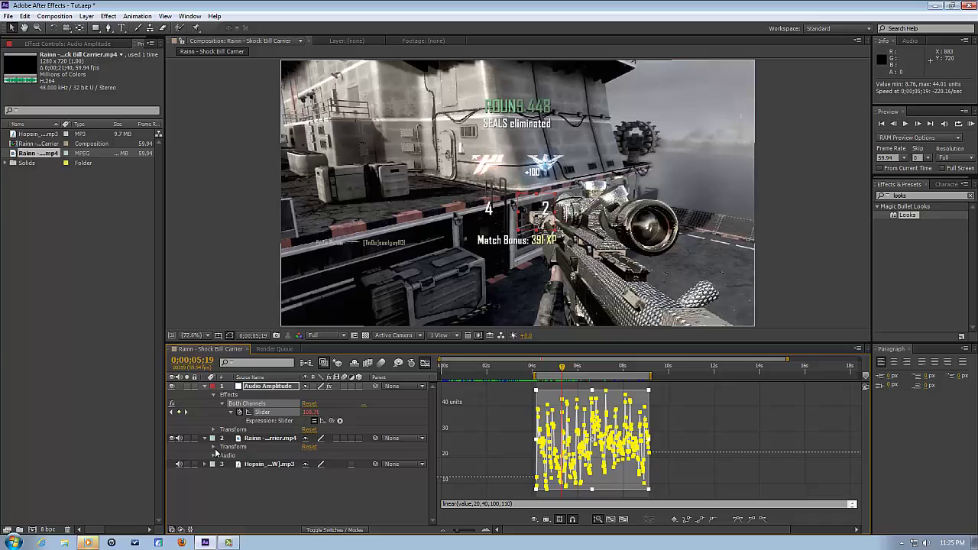
pyautogui.click(214, 447)
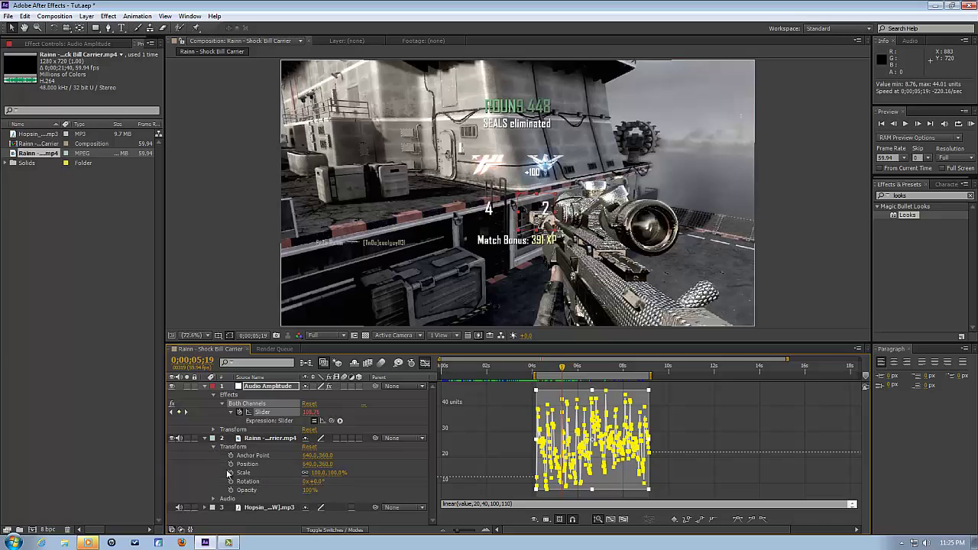
pyautogui.click(230, 473)
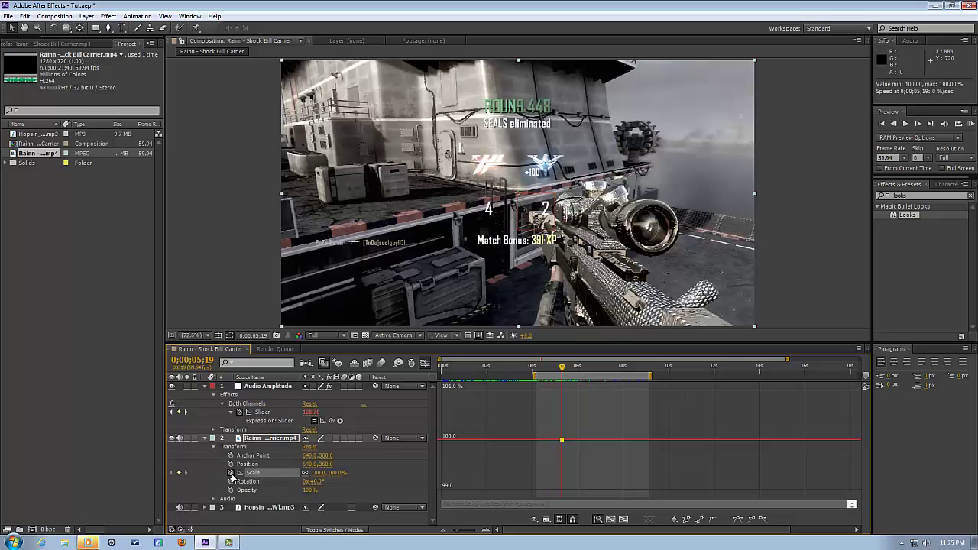
pyautogui.keyDown('alt'); pyautogui.click(230, 473); pyautogui.keyUp('alt')
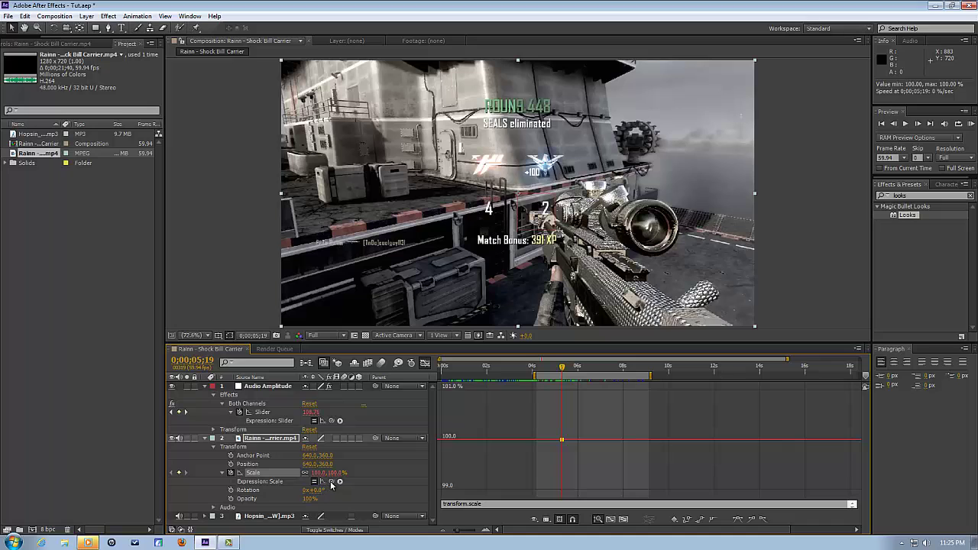
pyautogui.moveTo(332, 483); pyautogui.dragTo(270, 413)
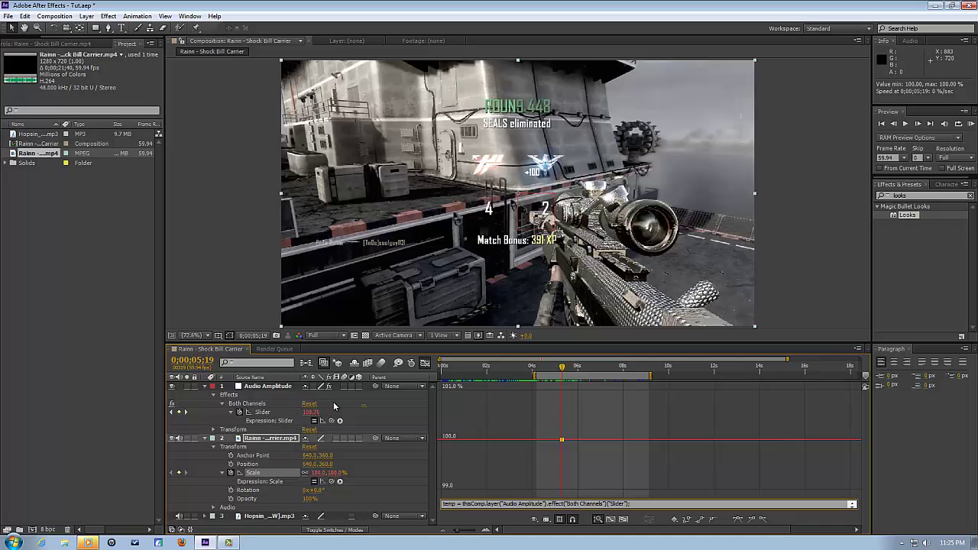
pyautogui.moveTo(569, 367)
pyautogui.mouseDown()
pyautogui.moveTo(588, 365)
pyautogui.moveTo(572, 366)
pyautogui.mouseUp()
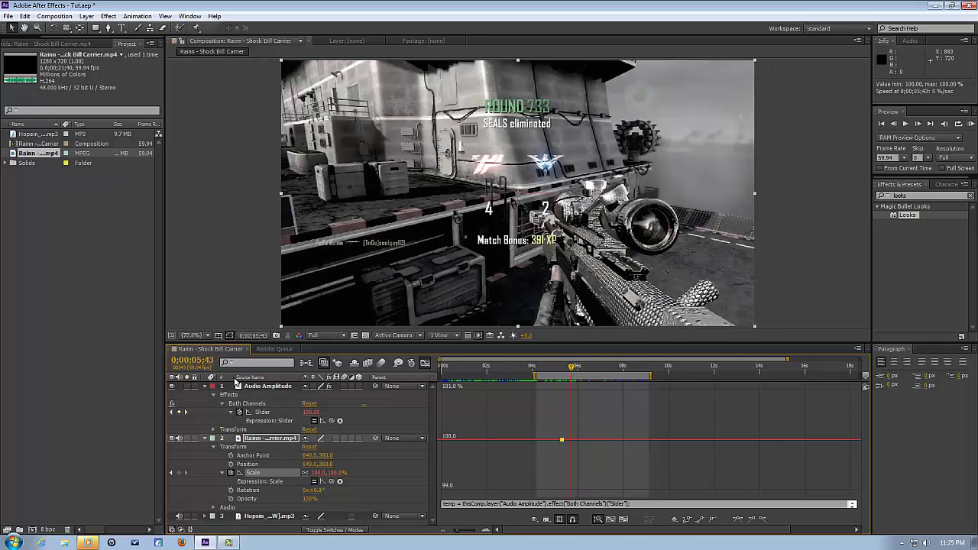
pyautogui.click(209, 388)
# Set the preview frame rate to 59.94 fps and RAM-preview the composition.
pyautogui.click(206, 395)
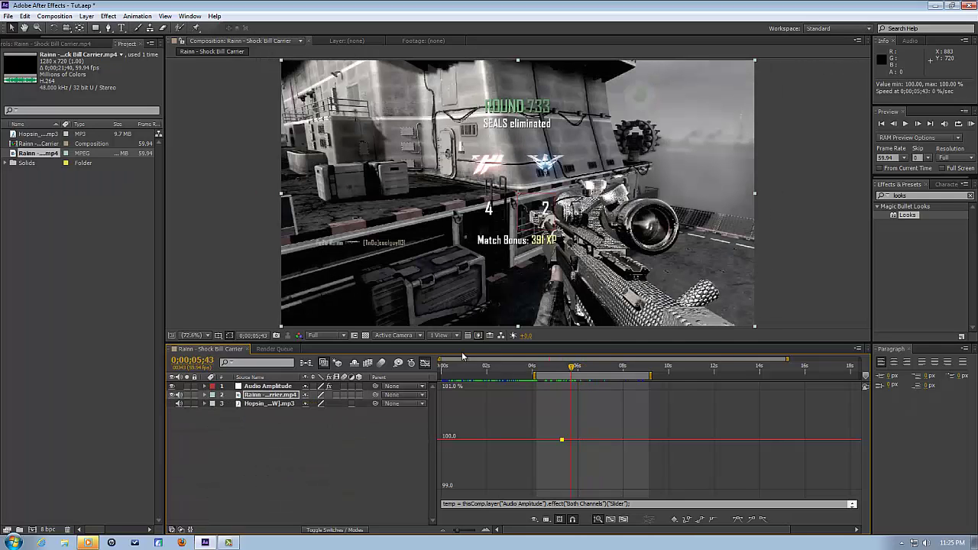
pyautogui.moveTo(556, 369); pyautogui.dragTo(595, 368)
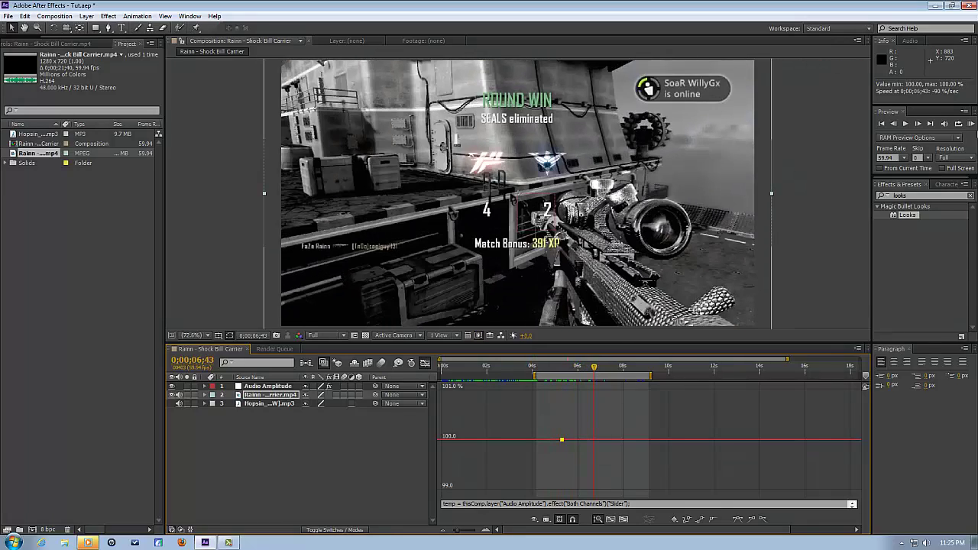
pyautogui.click(892, 157)
pyautogui.click(894, 218)
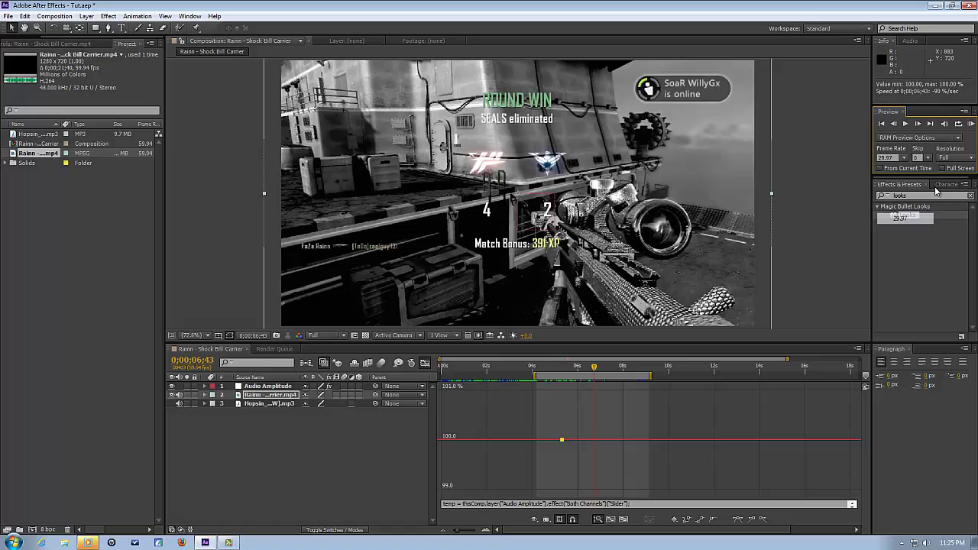
pyautogui.click(904, 158)
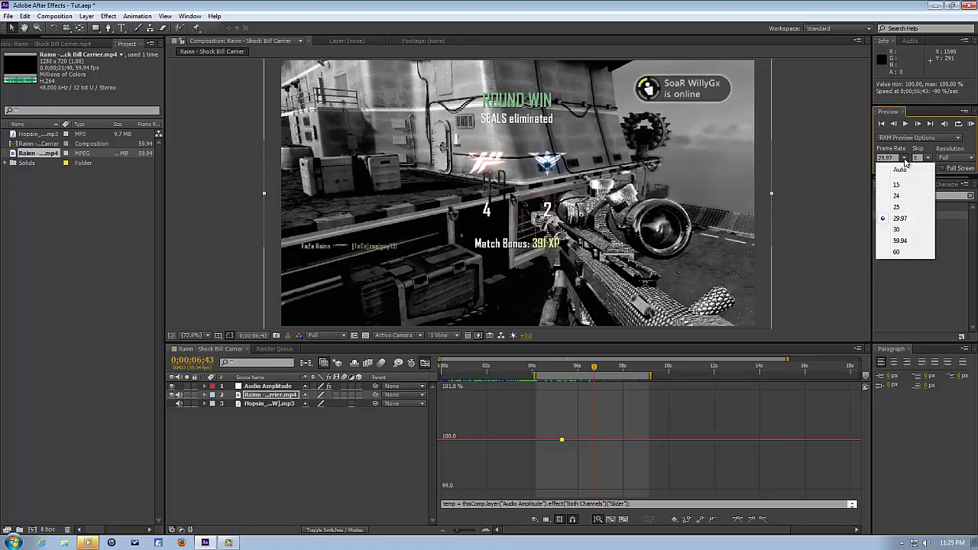
pyautogui.click(894, 243)
pyautogui.click(971, 126)
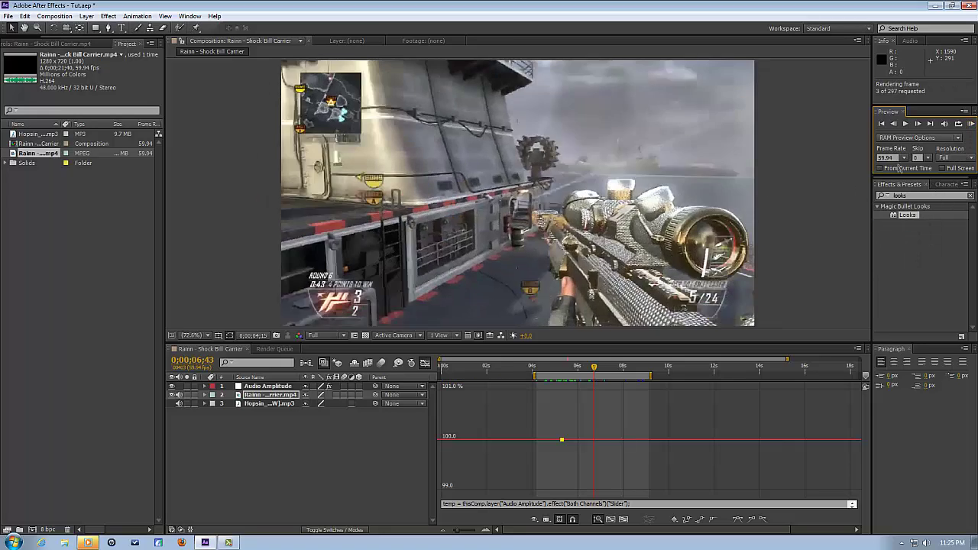
pyautogui.click(538, 379)
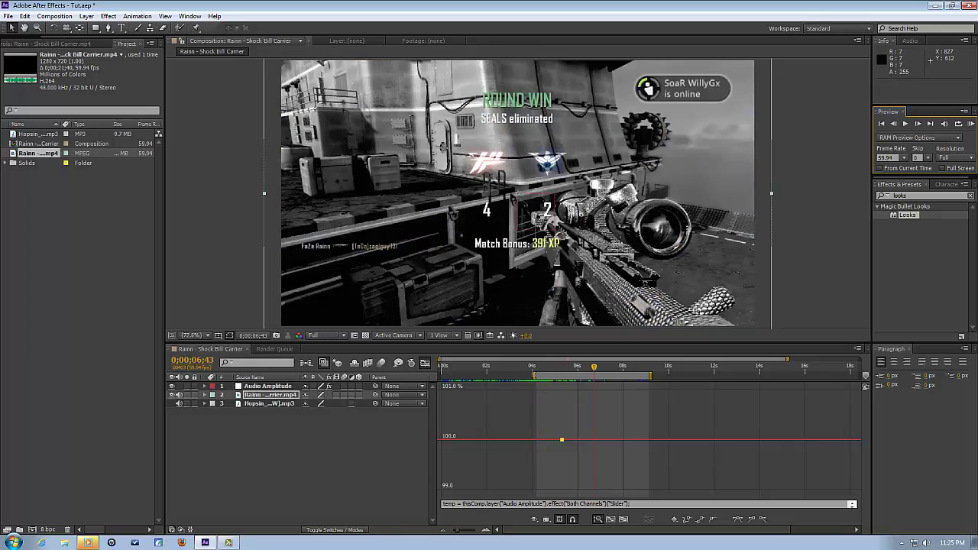
pyautogui.click(970, 124)
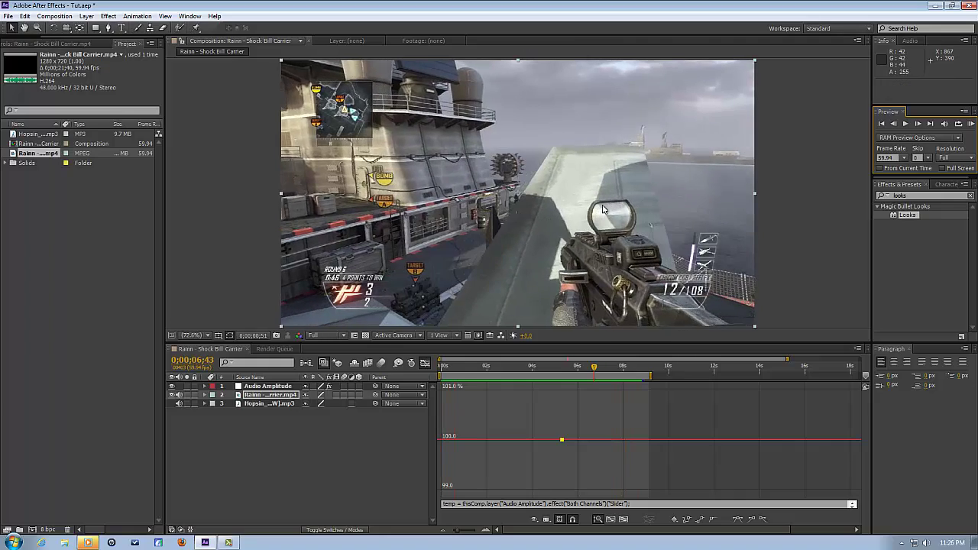
# Stop playback, switch the timeline back to layer bars, and move to about 0;00;06;25.
pyautogui.click(334, 358)
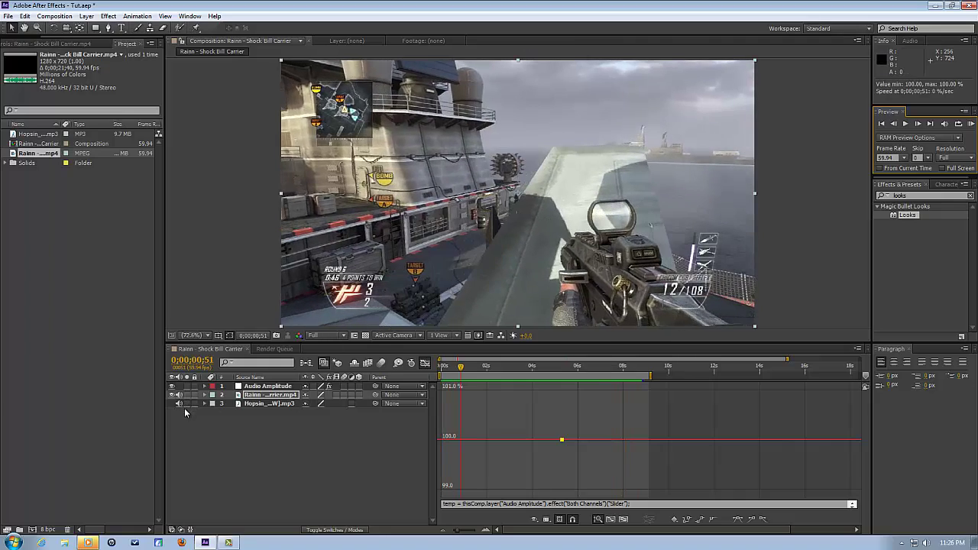
pyautogui.click(425, 364)
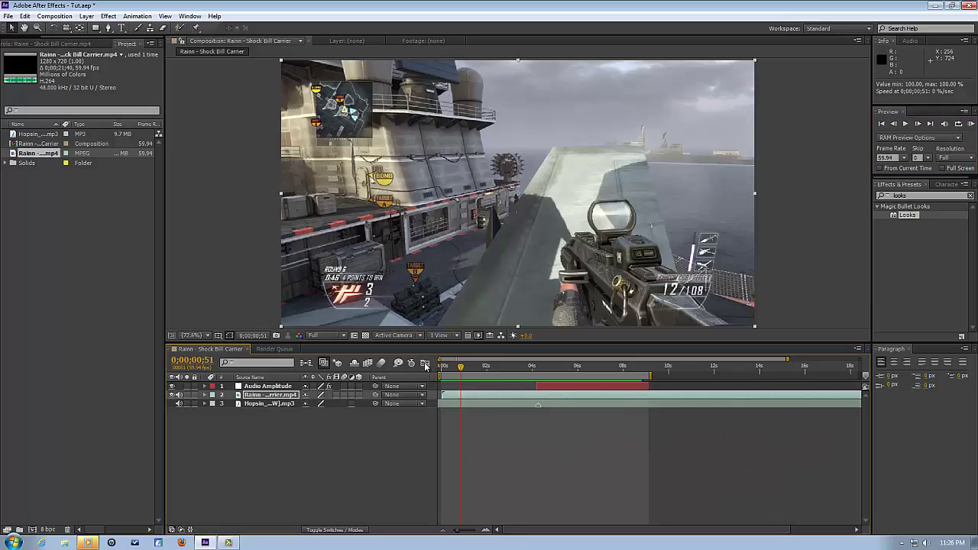
pyautogui.moveTo(544, 366); pyautogui.dragTo(587, 367)
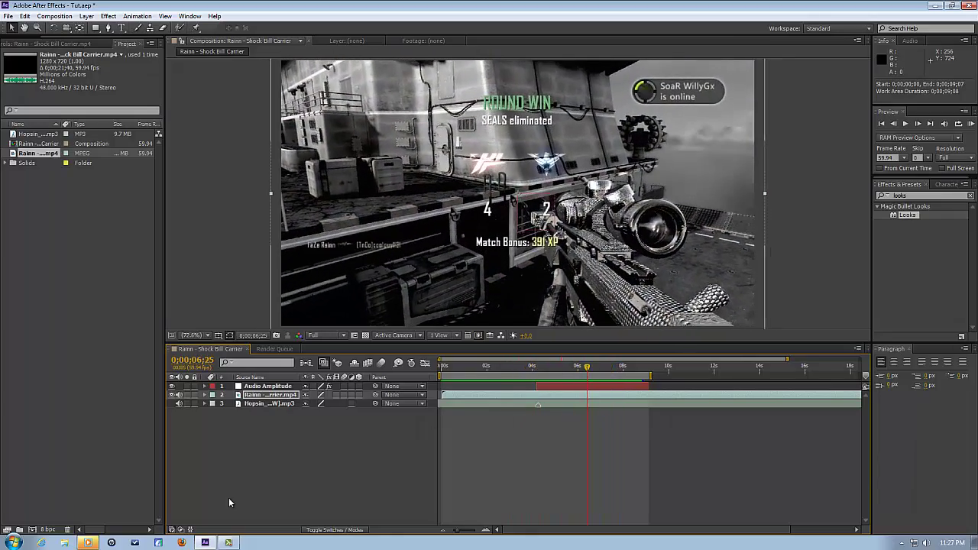
pyautogui.moveTo(227, 542)
pyautogui.click(236, 541)
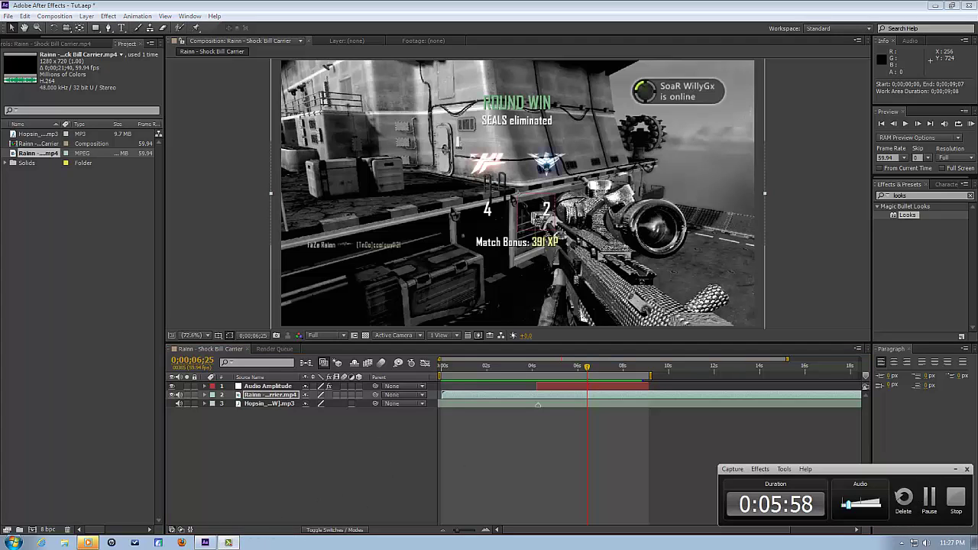